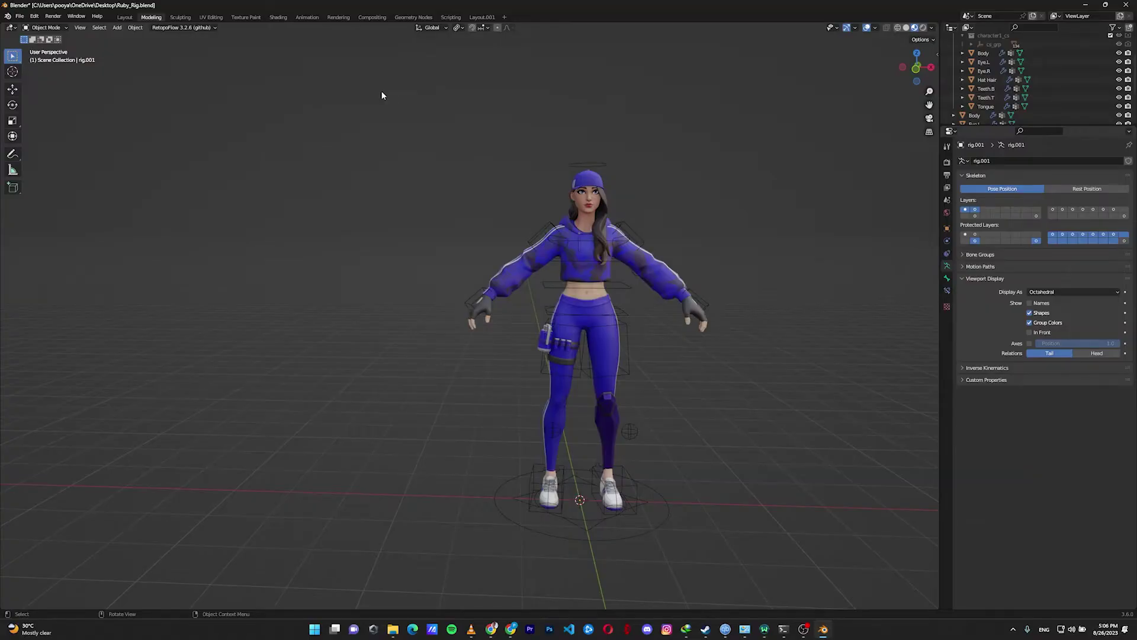
Paste the copied animated armature into the scene and move it beside the character rig.
{"action": "key", "text": "ctrl+v"}
{"action": "key", "text": "g"}
{"action": "left_click", "coordinate": [333, 244]}
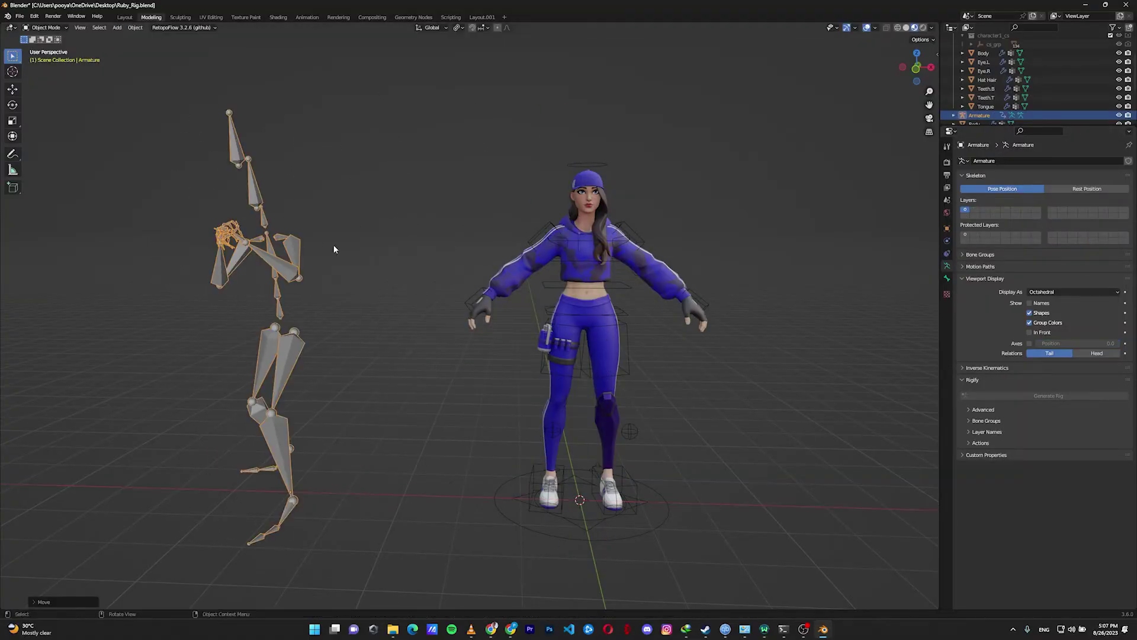
Open the Auto-Rig Pro Remap tools and set the pasted armature as the source armature.
{"action": "left_click", "coordinate": [937, 54]}
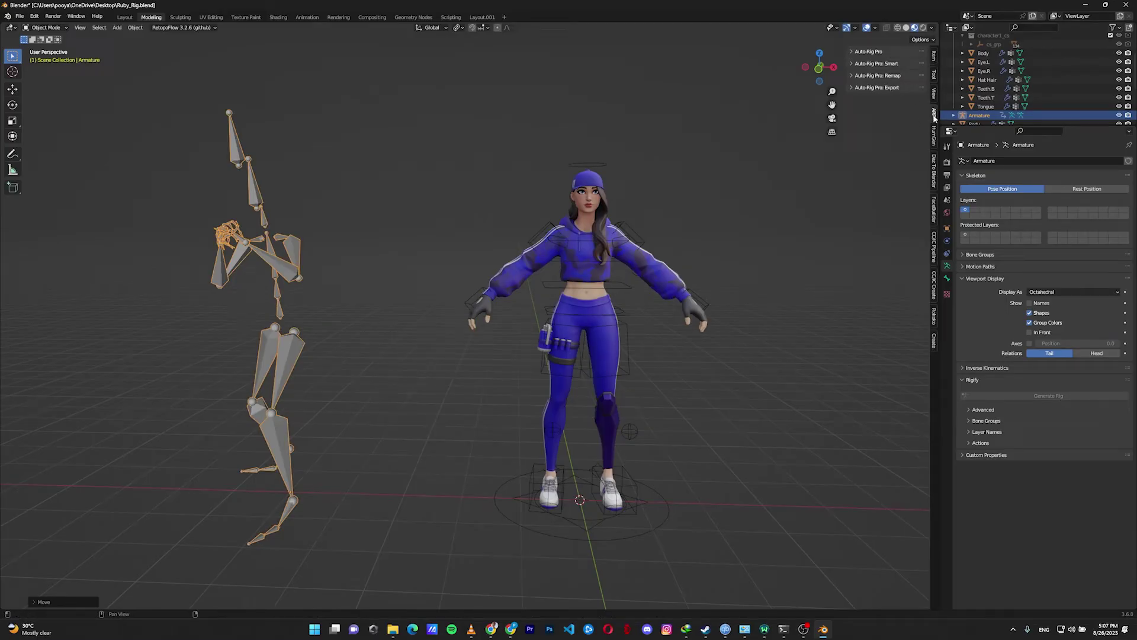
{"action": "left_click", "coordinate": [850, 74]}
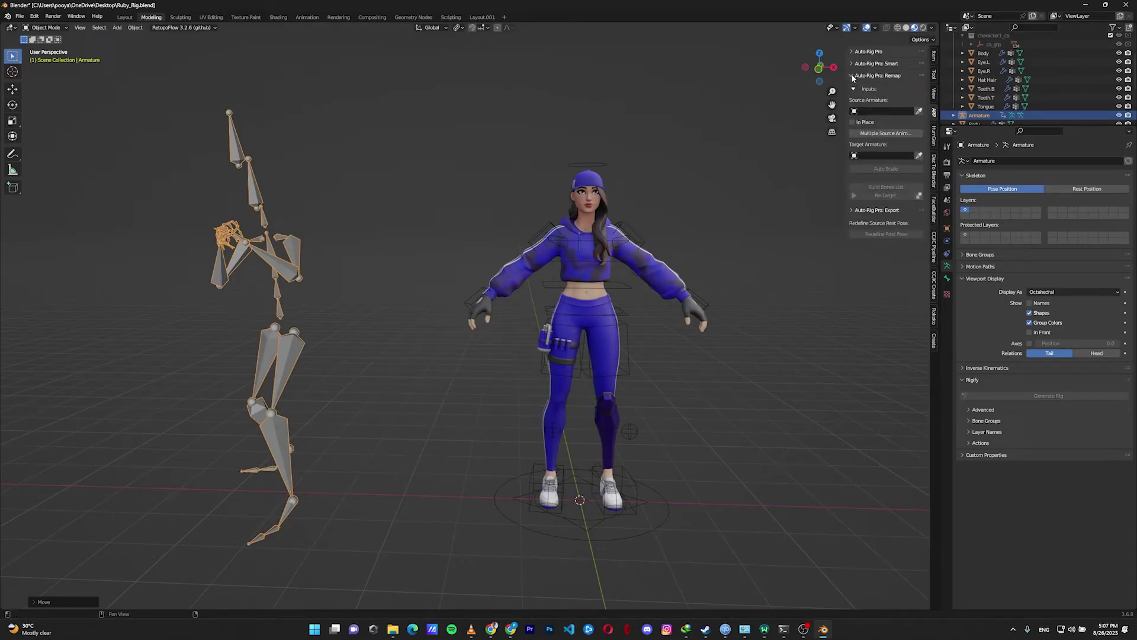
{"action": "left_click", "coordinate": [347, 166]}
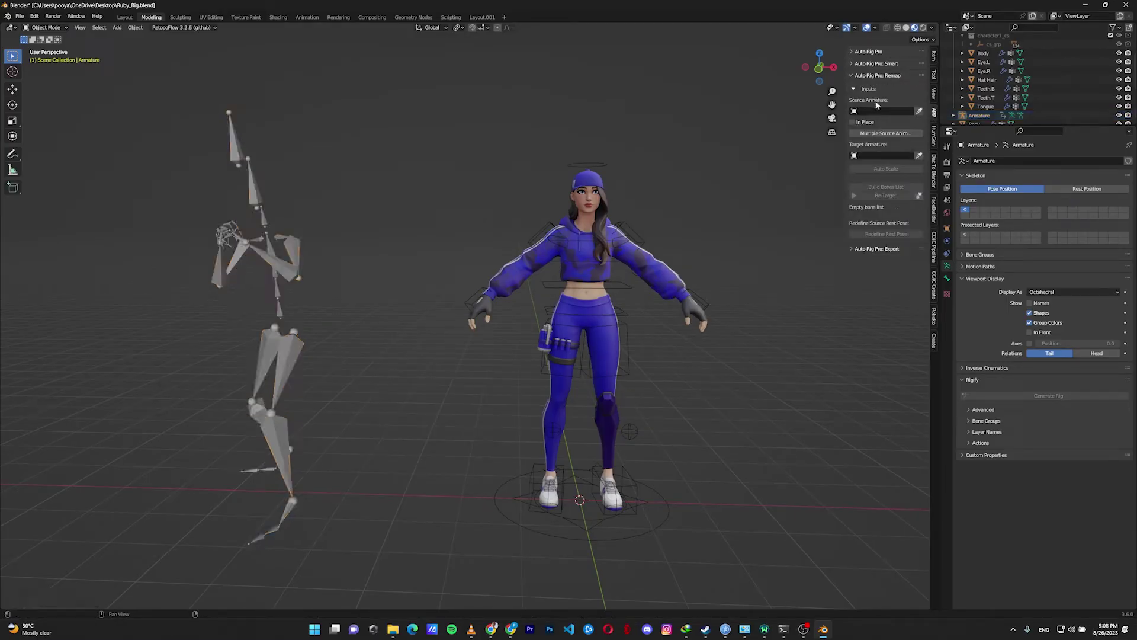
{"action": "left_click", "coordinate": [253, 199]}
{"action": "left_click", "coordinate": [918, 112]}
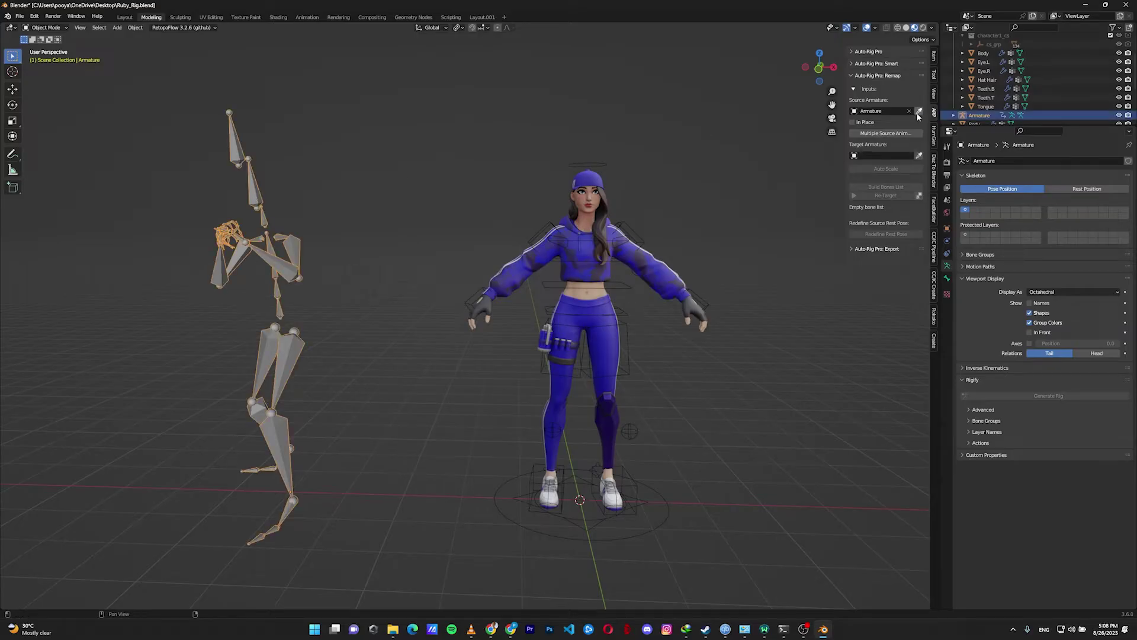
Set the character's rig.001 as the target armature and auto-scale the source armature to it.
{"action": "left_click", "coordinate": [624, 224]}
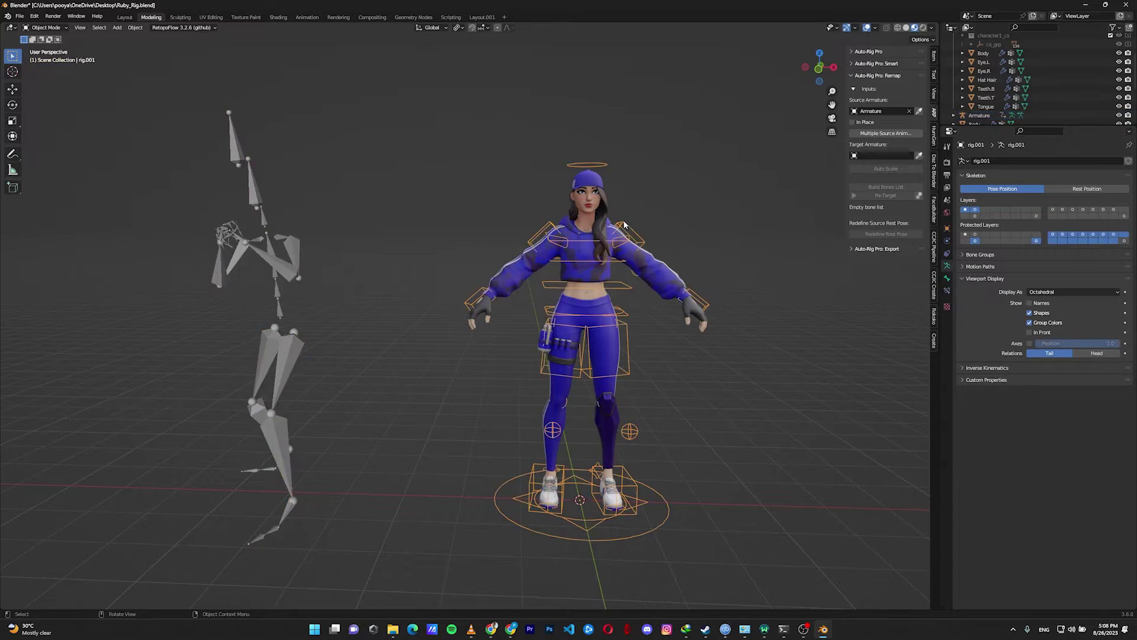
{"action": "left_click", "coordinate": [917, 155]}
{"action": "left_click", "coordinate": [885, 170]}
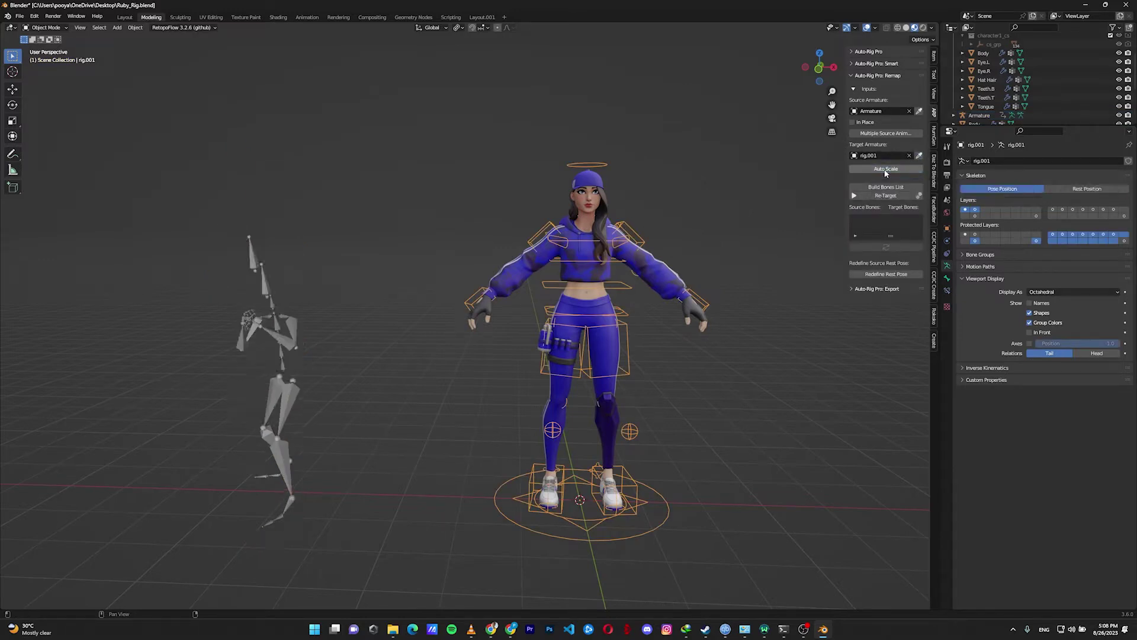
Build the bones list for the remap and enlarge it so more source and target bone pairs show.
{"action": "left_click", "coordinate": [877, 188]}
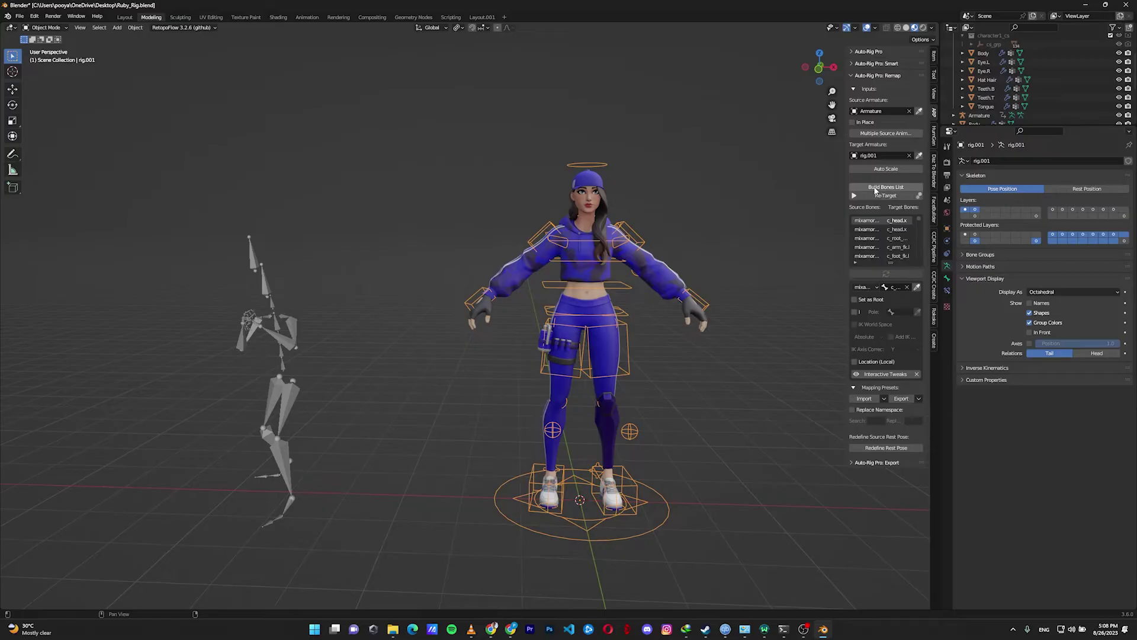
{"action": "left_click_drag", "start_coordinate": [848, 308], "coordinate": [794, 308]}
{"action": "left_click_drag", "start_coordinate": [865, 263], "coordinate": [864, 333]}
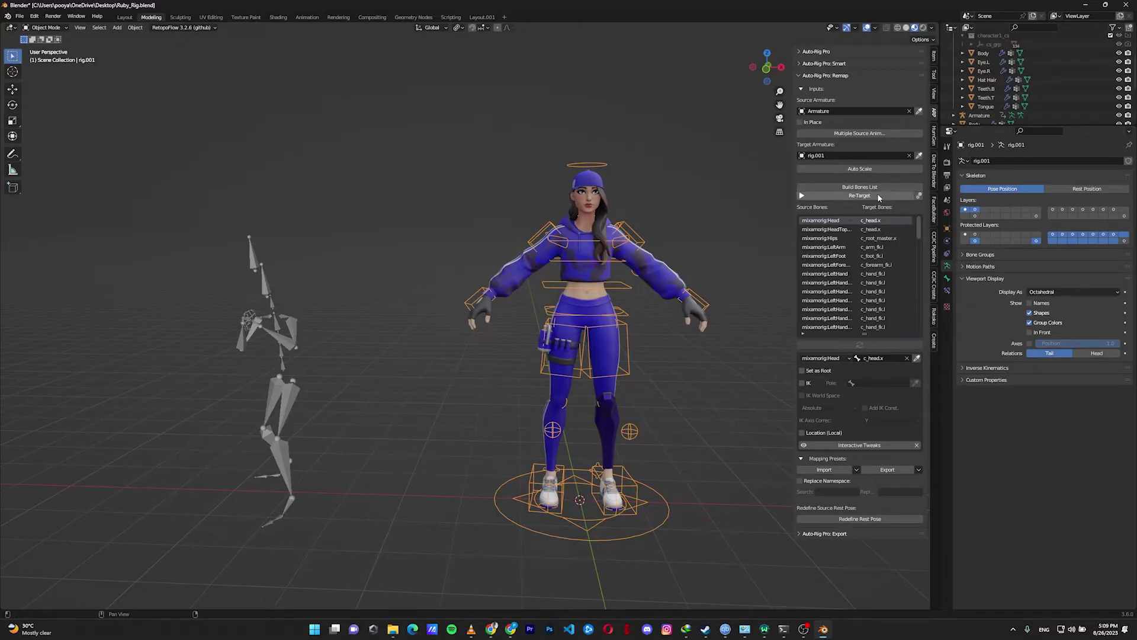
Set the mixamorig:Hips to c_root_master.x bone mapping as root.
{"action": "left_click", "coordinate": [879, 197]}
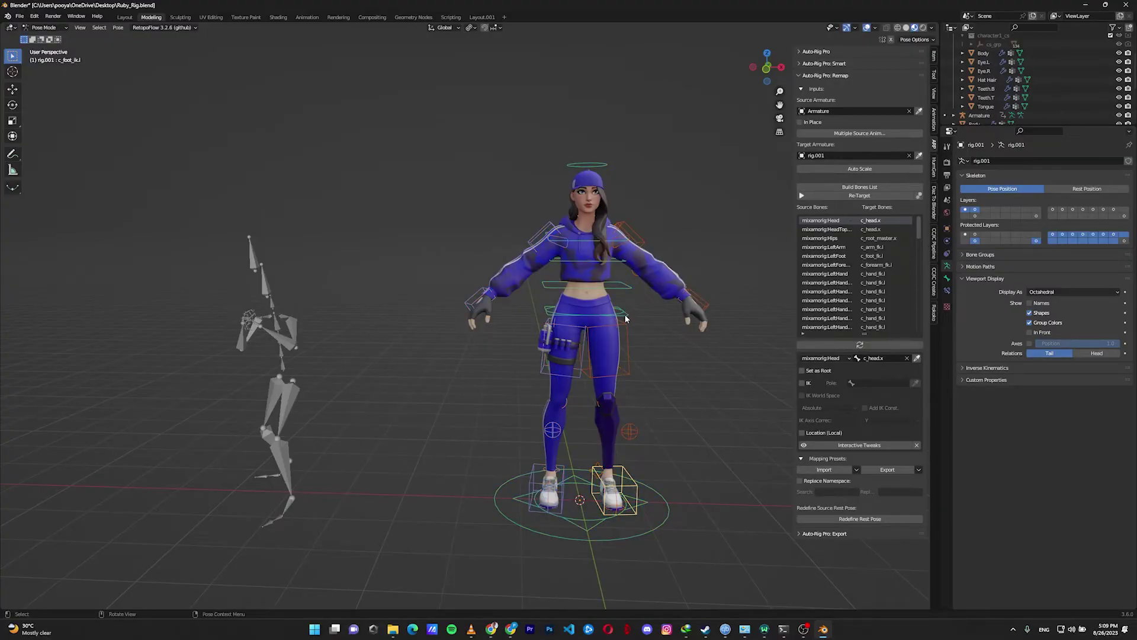
{"action": "left_click", "coordinate": [626, 318]}
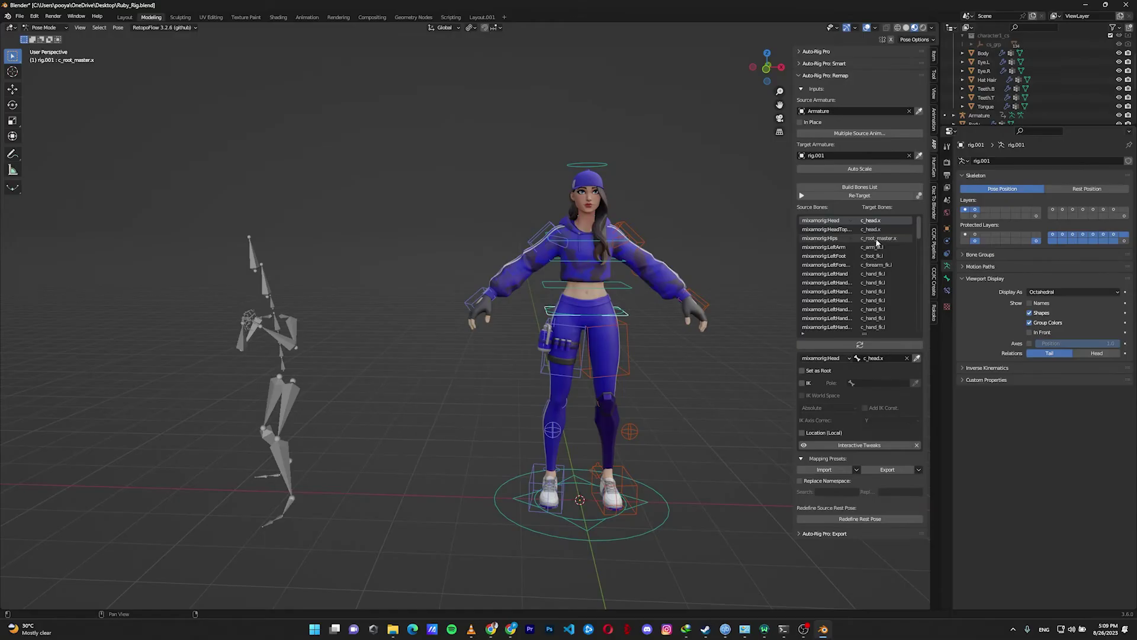
{"action": "left_click", "coordinate": [877, 239]}
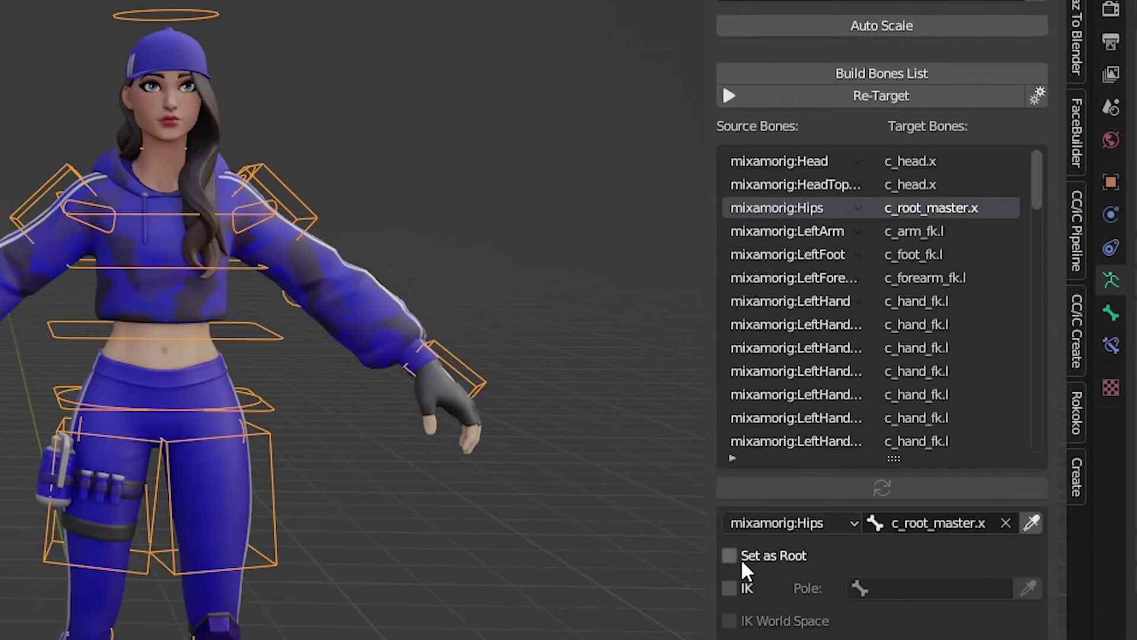
{"action": "left_click", "coordinate": [804, 371]}
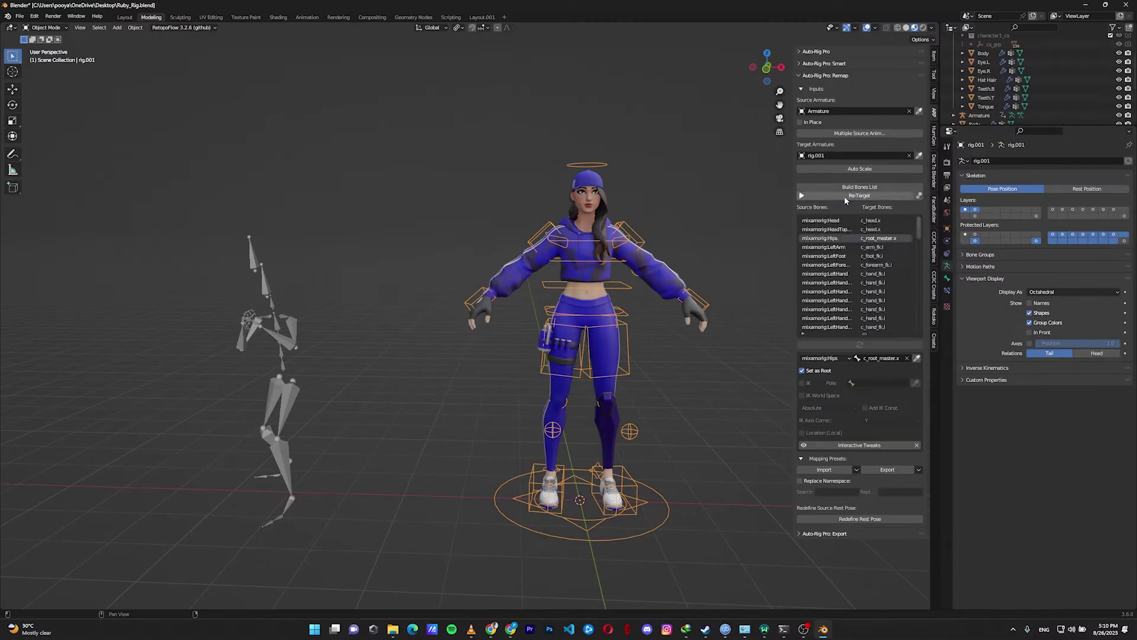
Retarget frames 1 to 62 with linear interpolation, play the animation and compare the character with the source armature.
{"action": "left_click", "coordinate": [881, 95]}
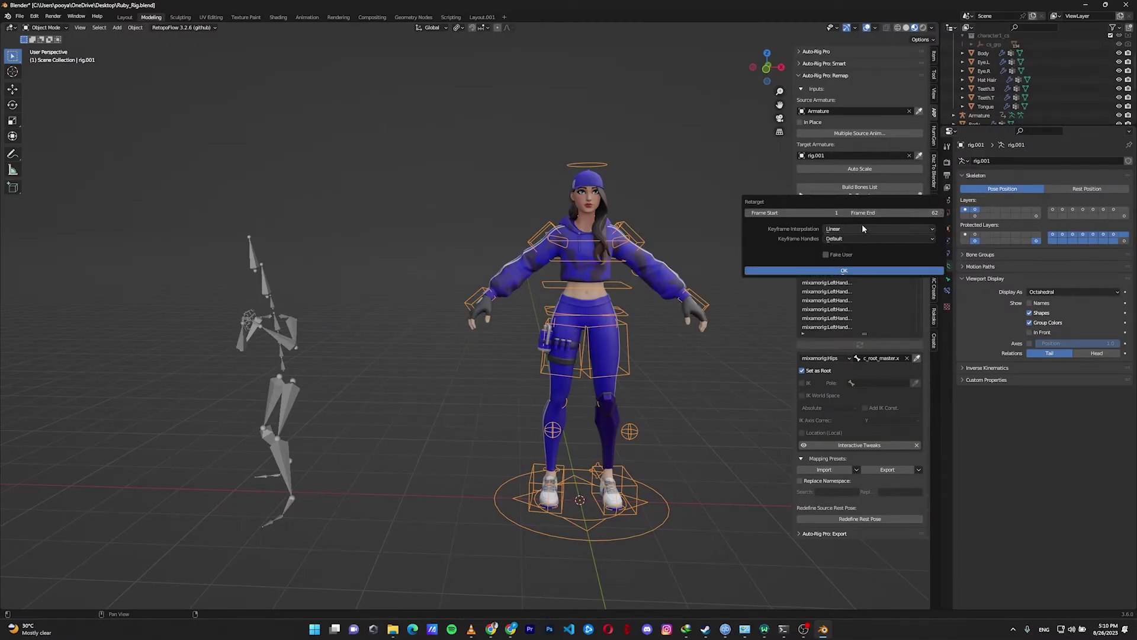
{"action": "left_click", "coordinate": [844, 270]}
{"action": "key", "text": "space"}
{"action": "key", "text": "space"}
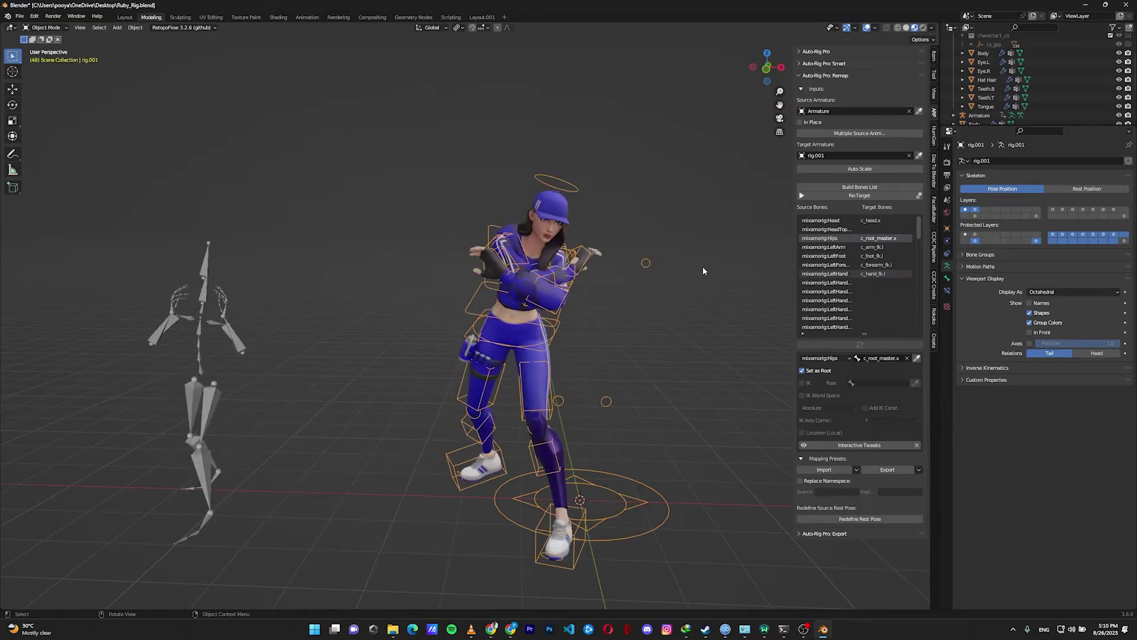
{"action": "middle_click_drag", "start_coordinate": [665, 270], "coordinate": [501, 282]}
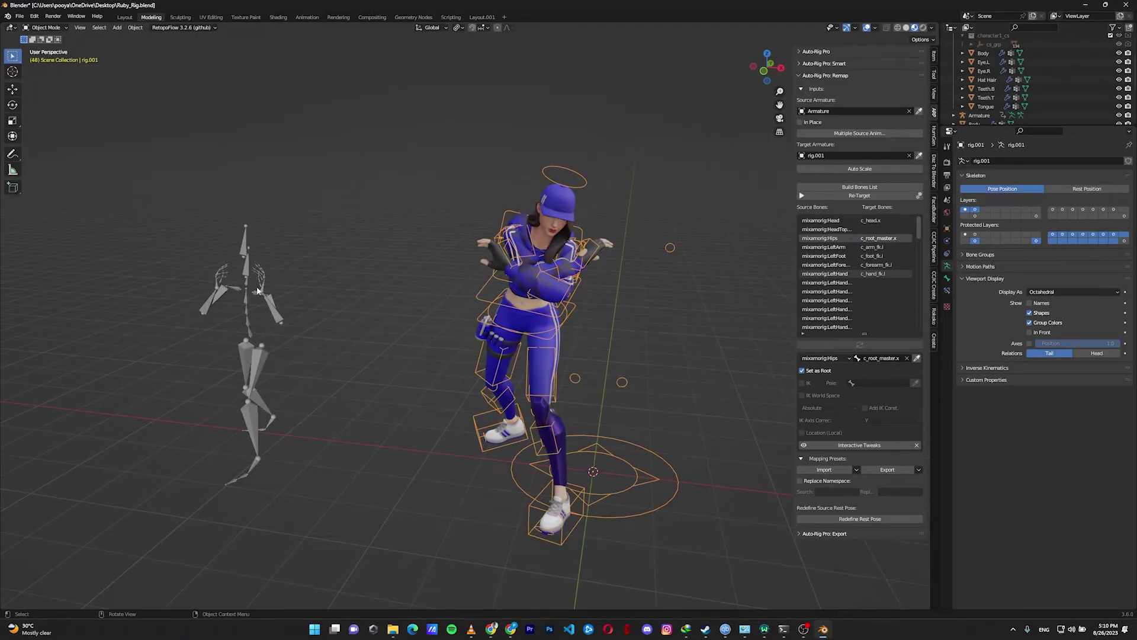
{"action": "middle_click_drag", "start_coordinate": [286, 281], "coordinate": [886, 407], "text": "shift"}
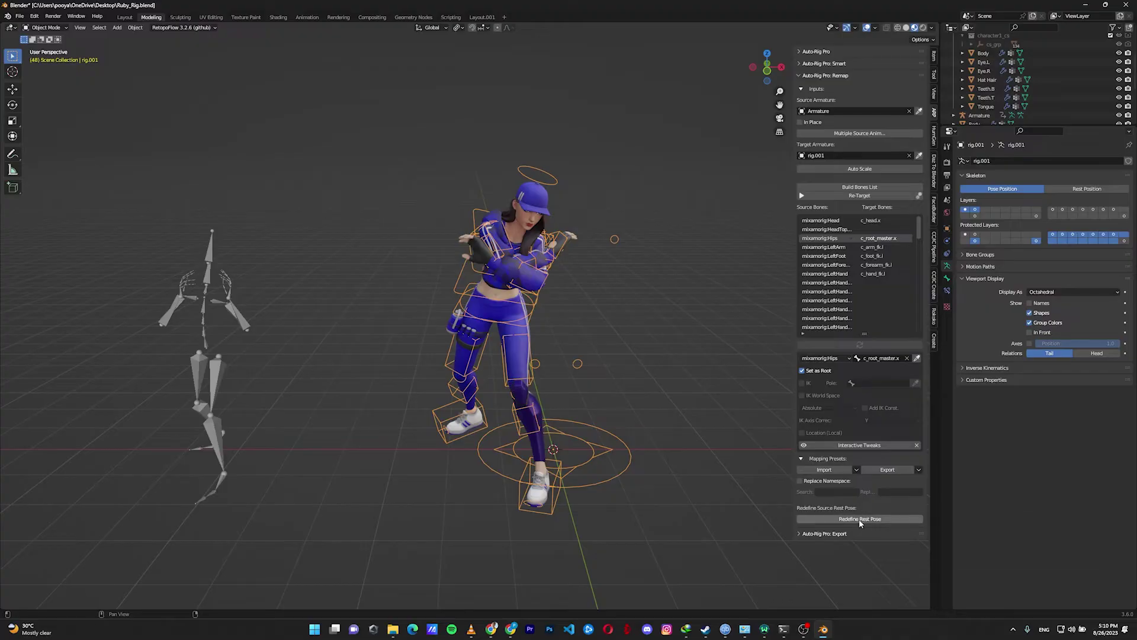
Start redefining the source armature's rest pose from its Rest Pose and rotate both upper arms down to match the character.
{"action": "left_click", "coordinate": [858, 519]}
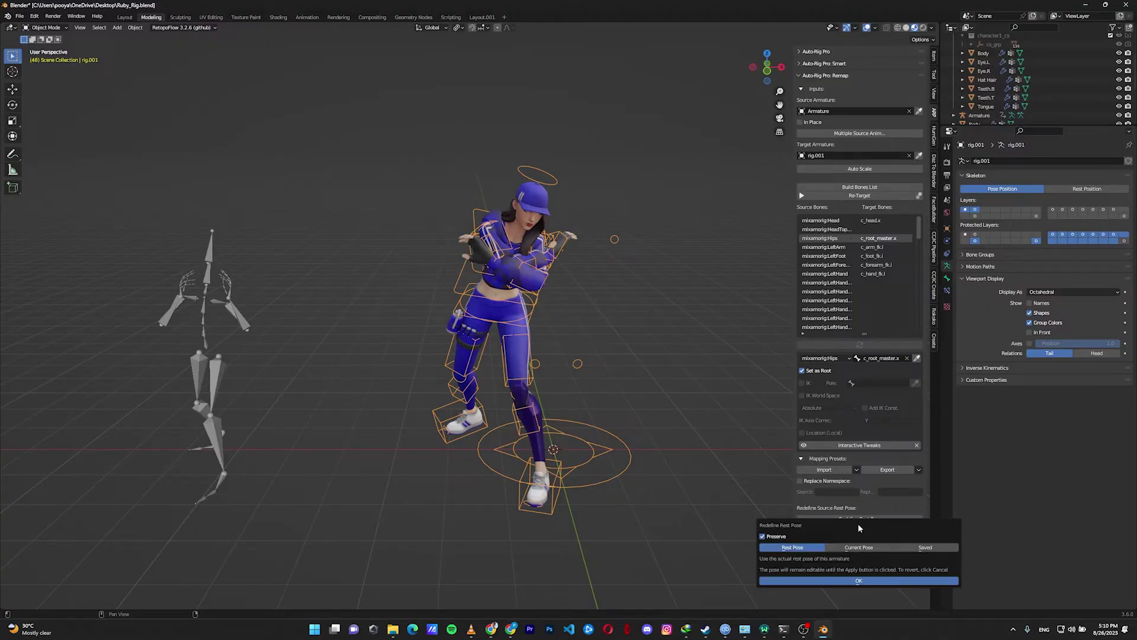
{"action": "left_click", "coordinate": [869, 581]}
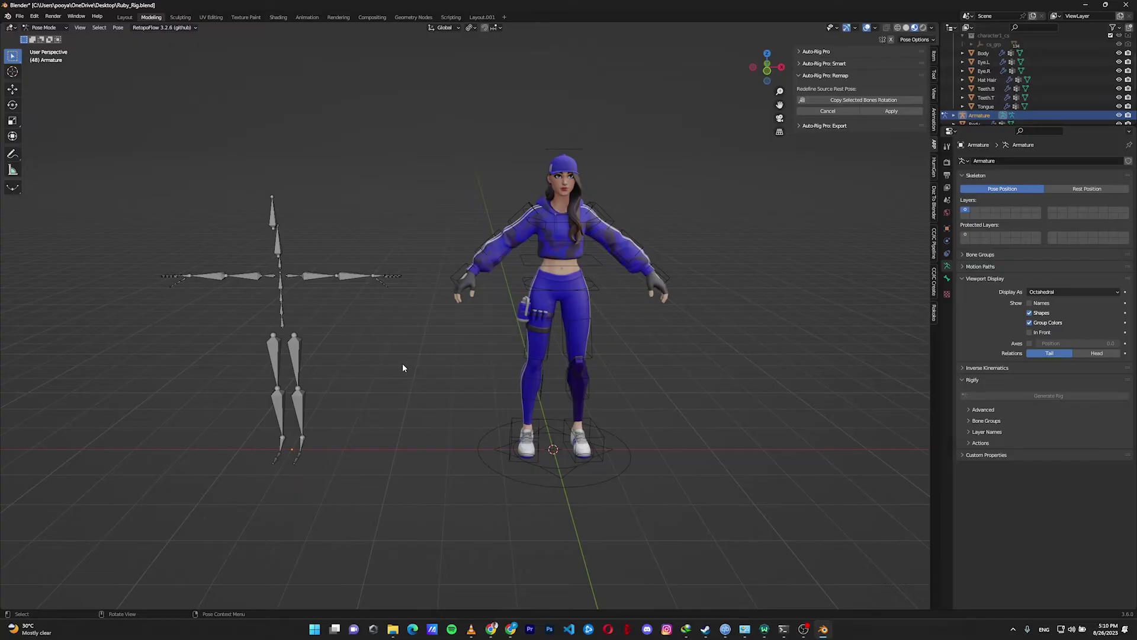
{"action": "key", "text": "KP_1"}
{"action": "scroll", "coordinate": [418, 371], "scroll_direction": "up", "scroll_amount": 2}
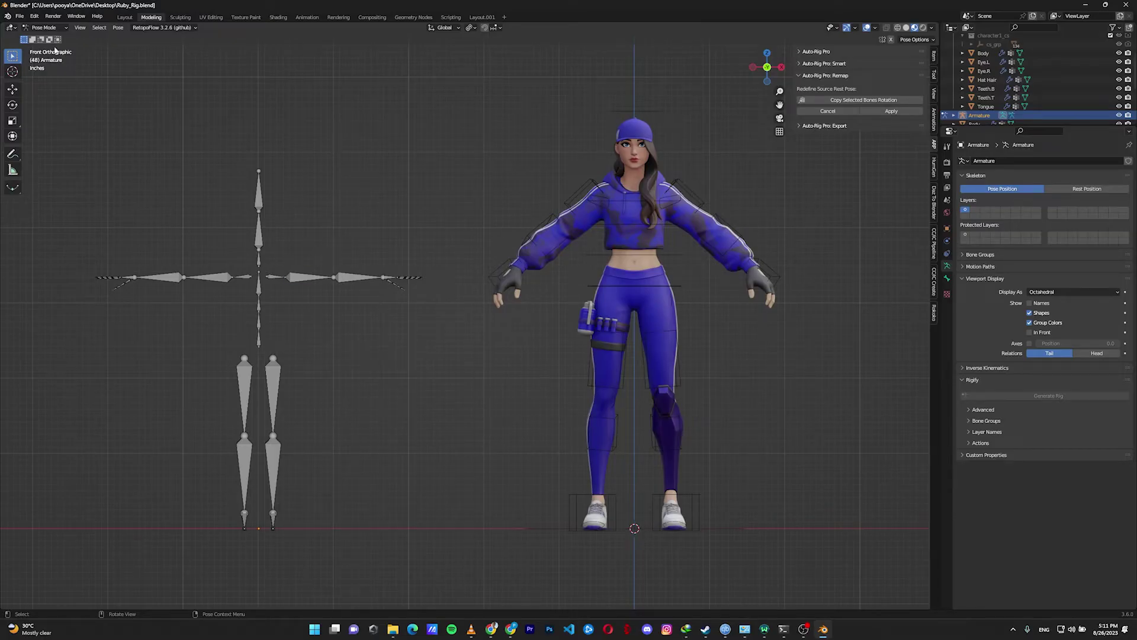
{"action": "key", "text": "r"}
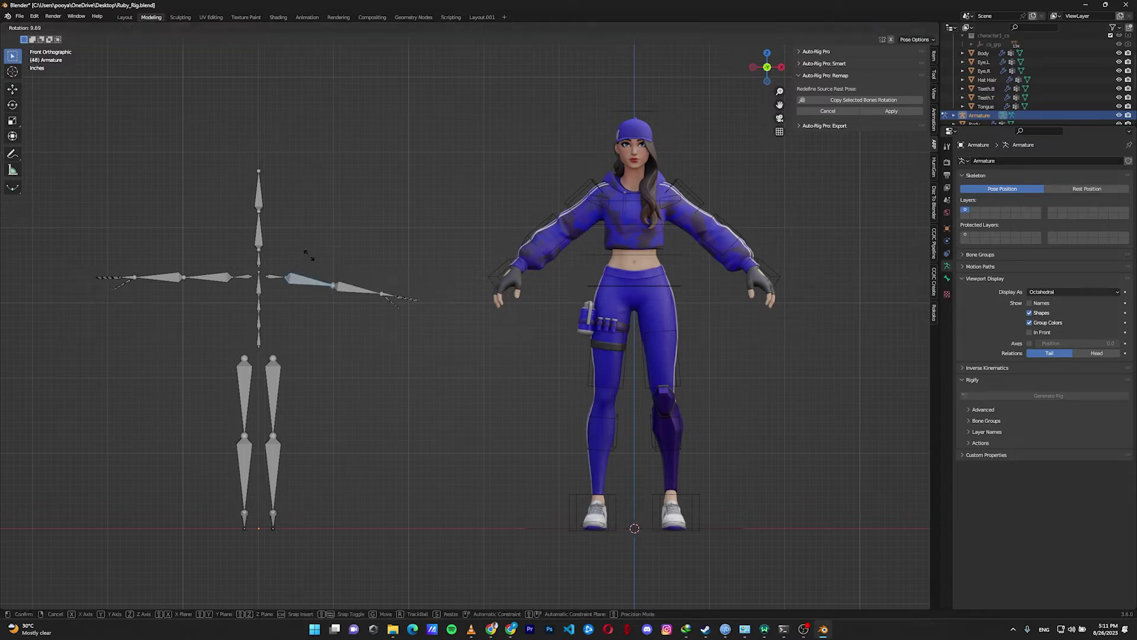
{"action": "left_click", "coordinate": [315, 265]}
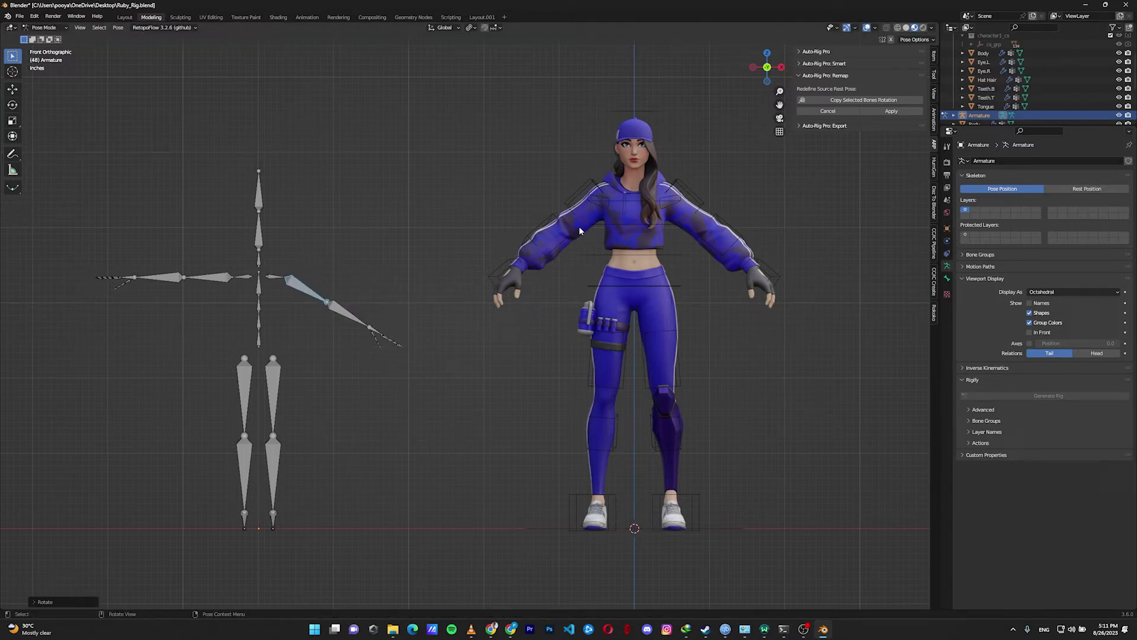
{"action": "left_click", "coordinate": [200, 295]}
{"action": "key", "text": "r"}
{"action": "left_click", "coordinate": [267, 390]}
Rotate both thigh bones of the source armature slightly outward to match the character and apply the redefined rest pose.
{"action": "left_click", "coordinate": [271, 393]}
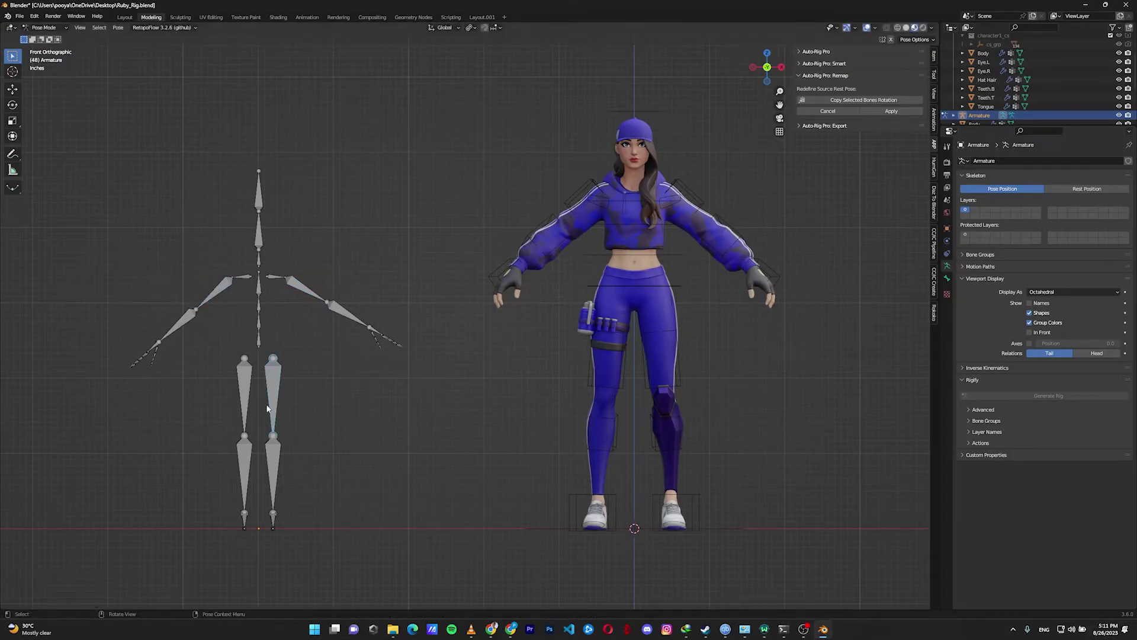
{"action": "key", "text": "r"}
{"action": "left_click", "coordinate": [260, 398]}
{"action": "left_click", "coordinate": [242, 398]}
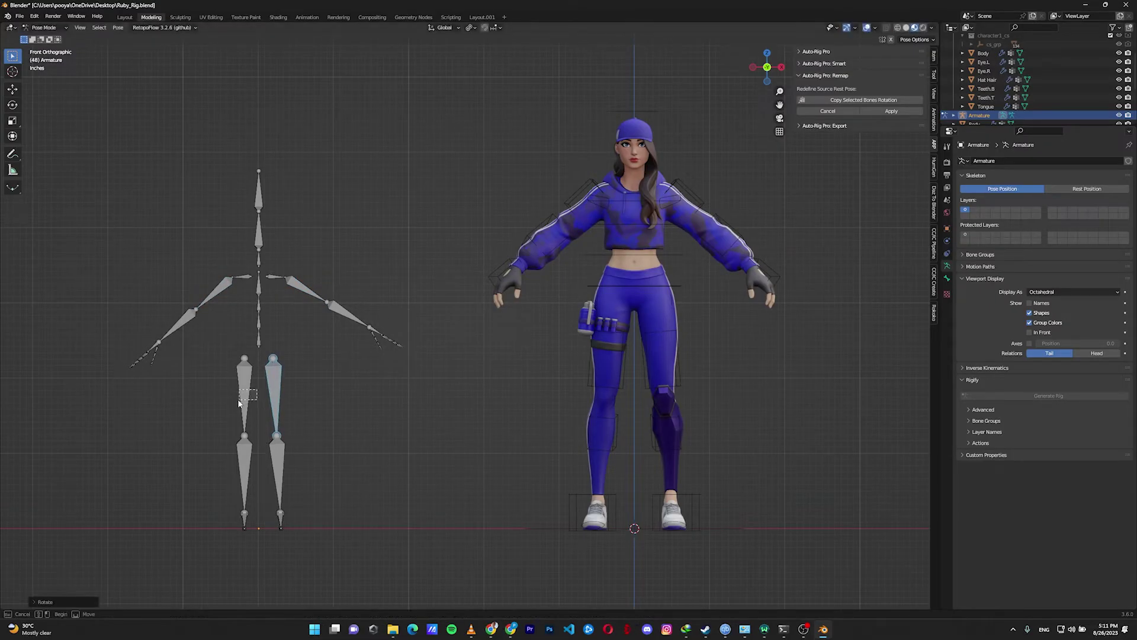
{"action": "key", "text": "r"}
{"action": "left_click", "coordinate": [233, 401]}
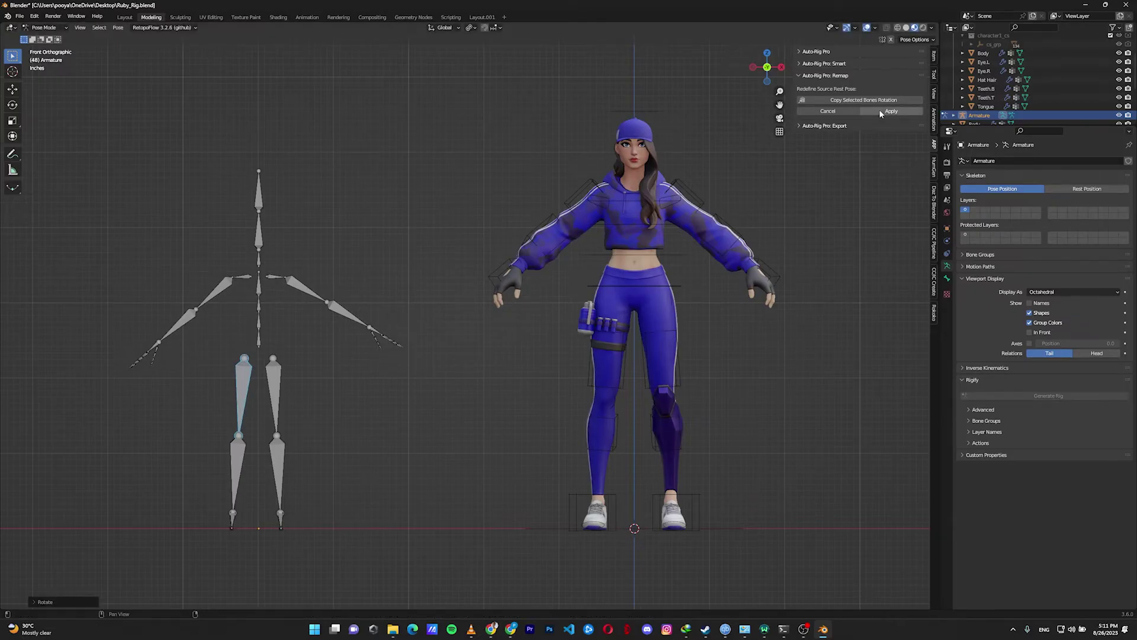
{"action": "left_click", "coordinate": [878, 111]}
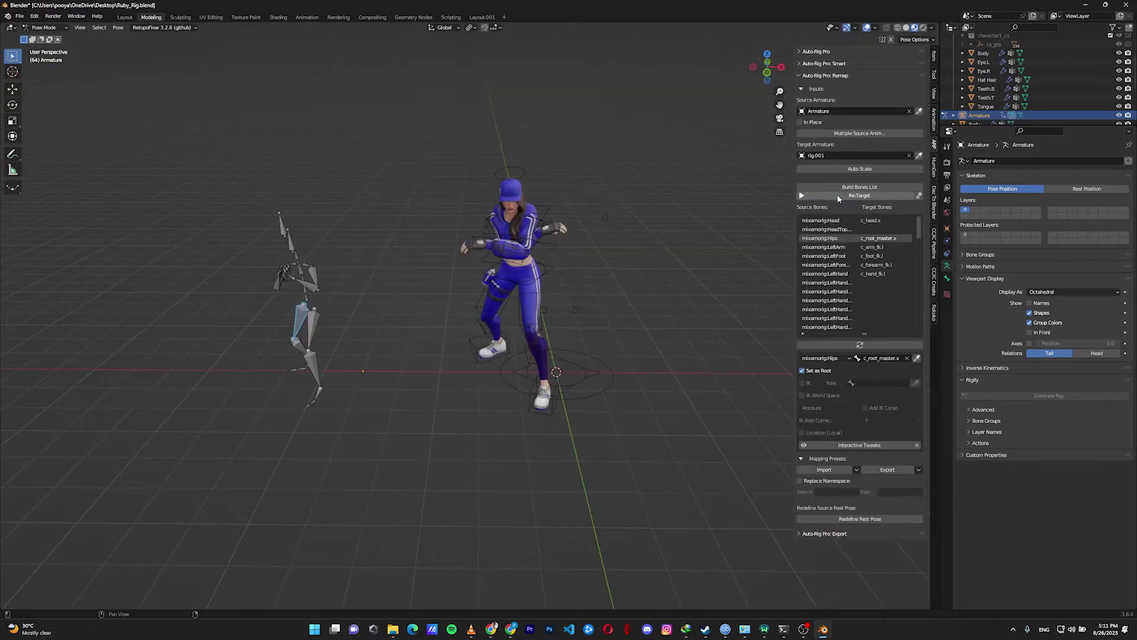
Retarget frames 1 to 62 again using the redefined rest pose and play the animation to check the character.
{"action": "left_click", "coordinate": [837, 195]}
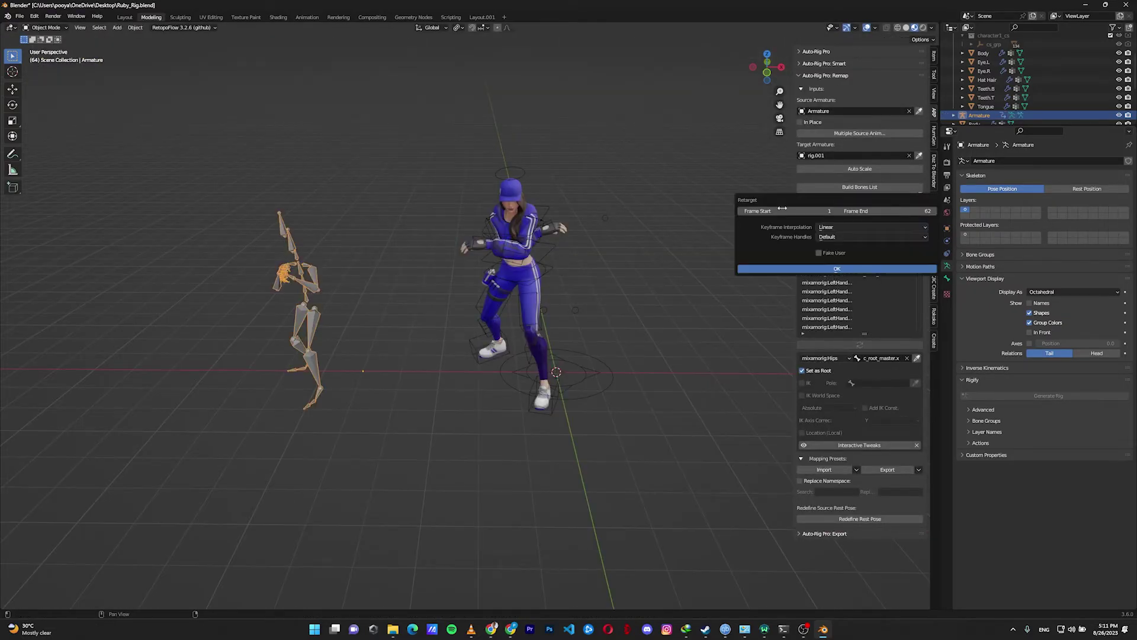
{"action": "key", "text": "Return"}
{"action": "middle_click_drag", "start_coordinate": [650, 246], "coordinate": [647, 233]}
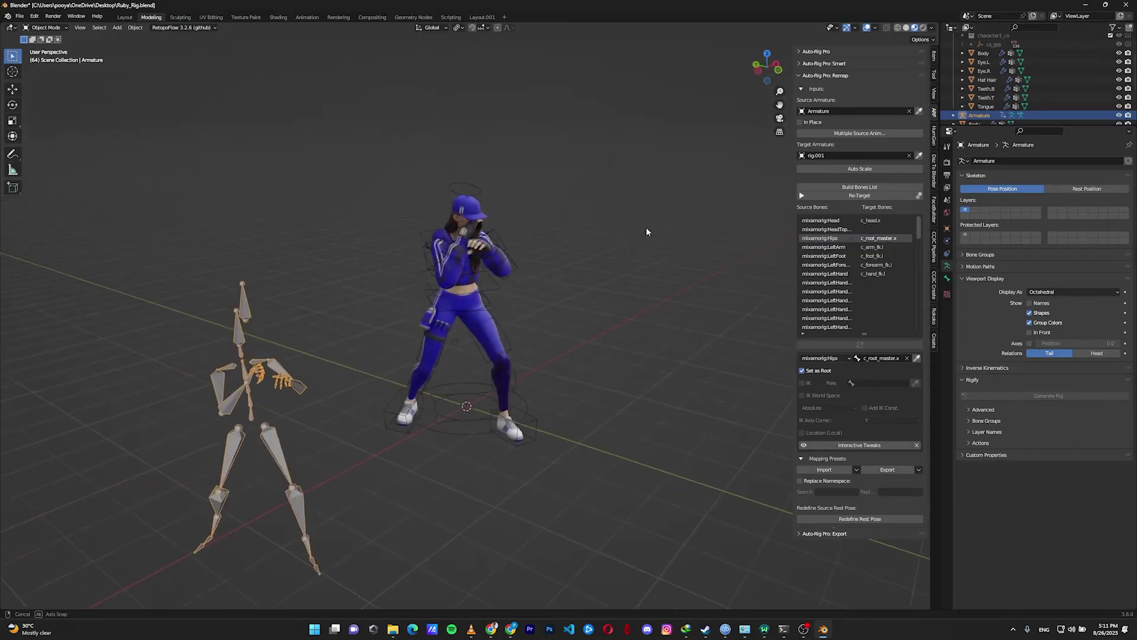
{"action": "key", "text": "space"}
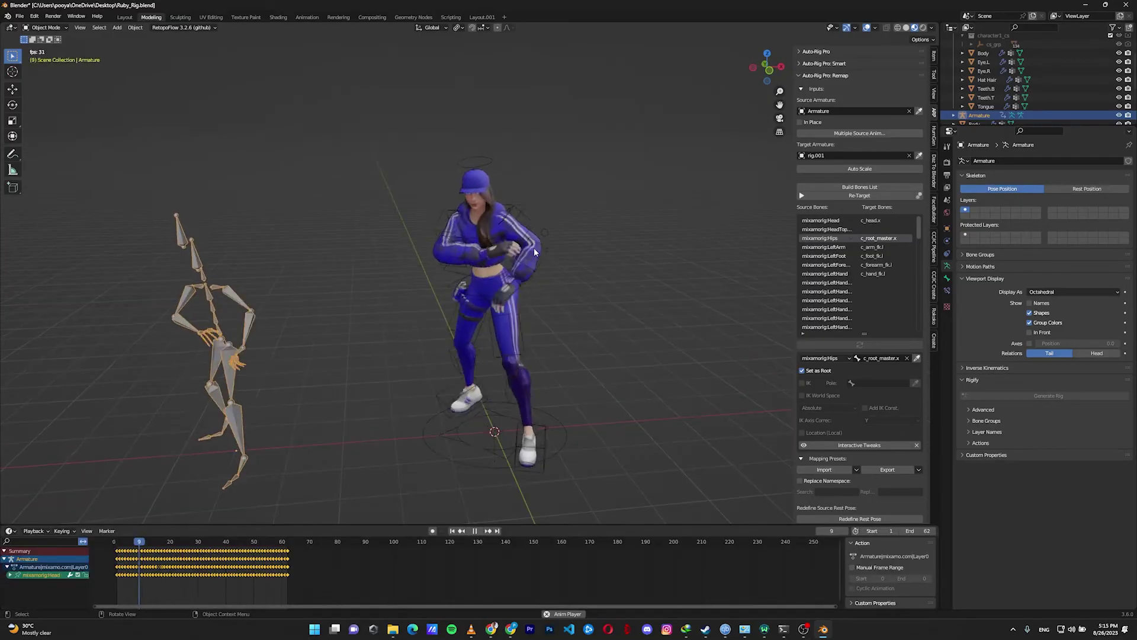
{"action": "middle_click_drag", "start_coordinate": [586, 267], "coordinate": [546, 307]}
{"action": "key", "text": "space"}
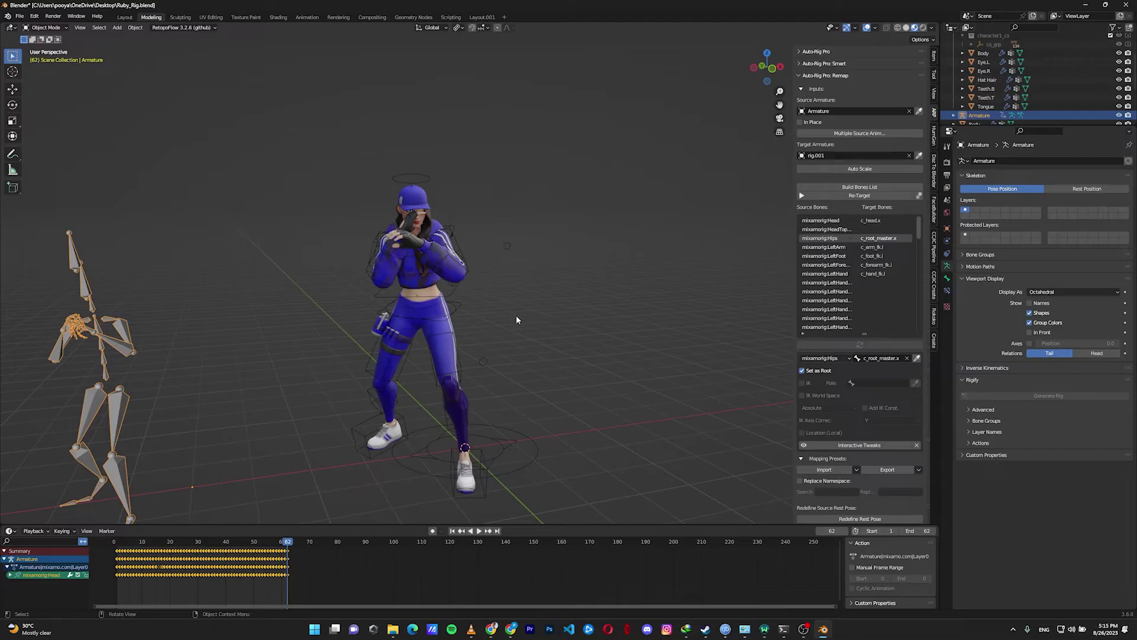
Select the character rig and import the Mixamo (IK Arms, IK Legs) mapping preset for the bones list.
{"action": "left_click", "coordinate": [459, 377]}
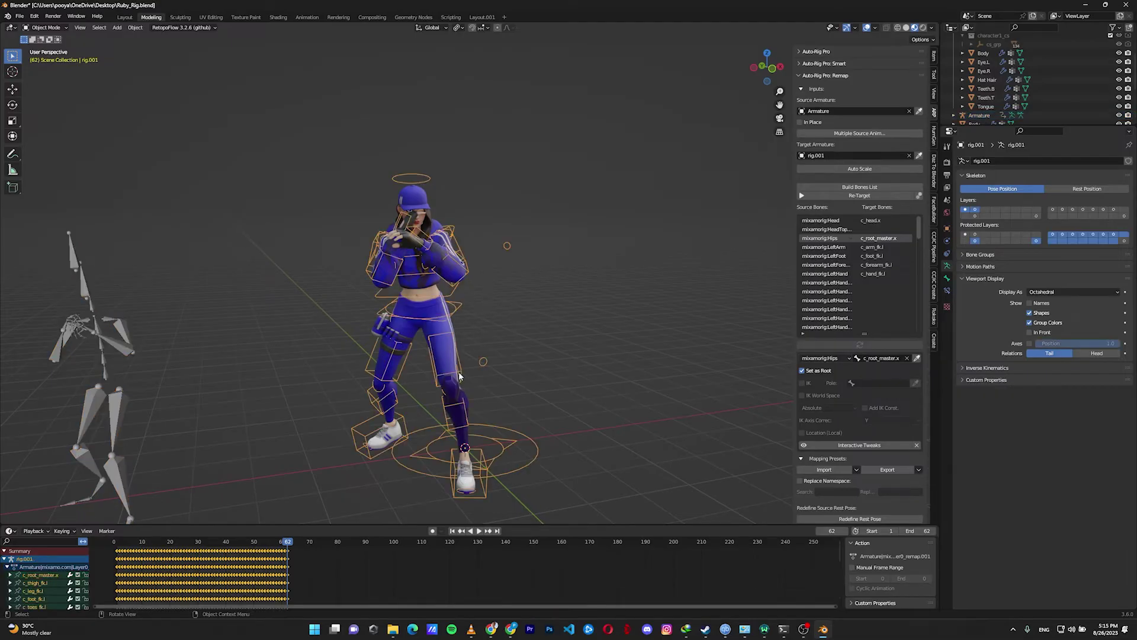
{"action": "left_click", "coordinate": [857, 469]}
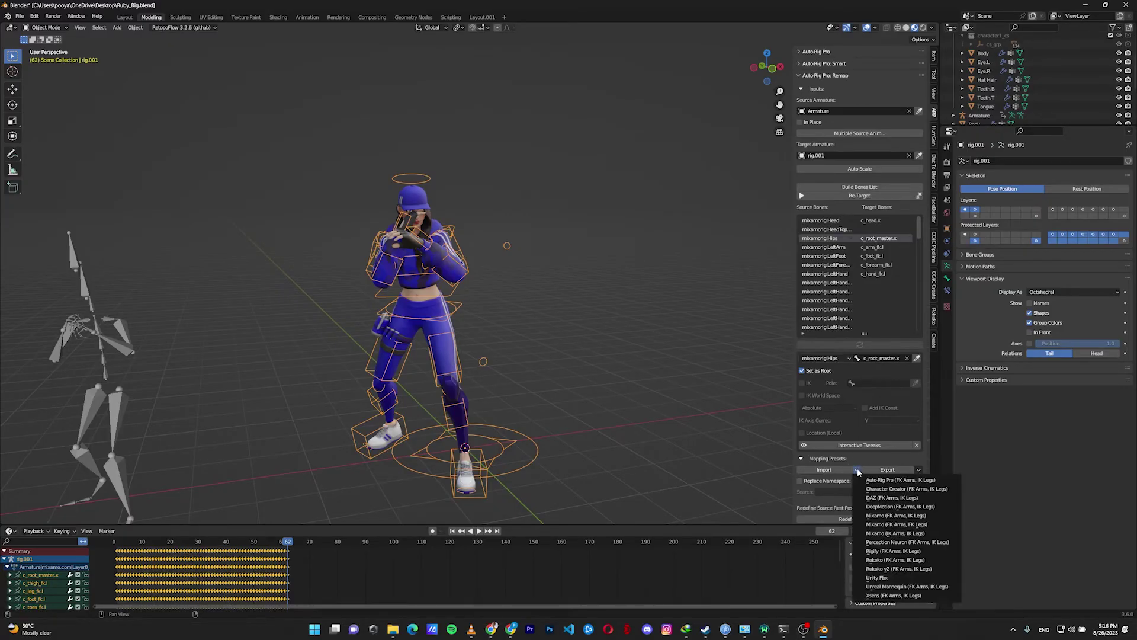
{"action": "left_click", "coordinate": [857, 471]}
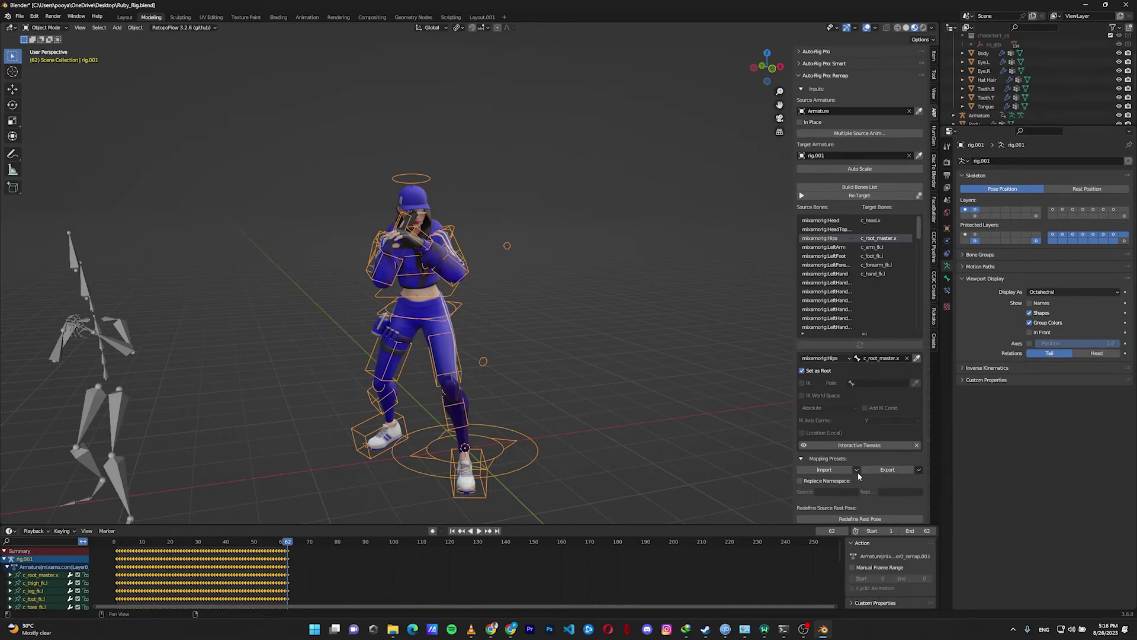
{"action": "left_click", "coordinate": [858, 470]}
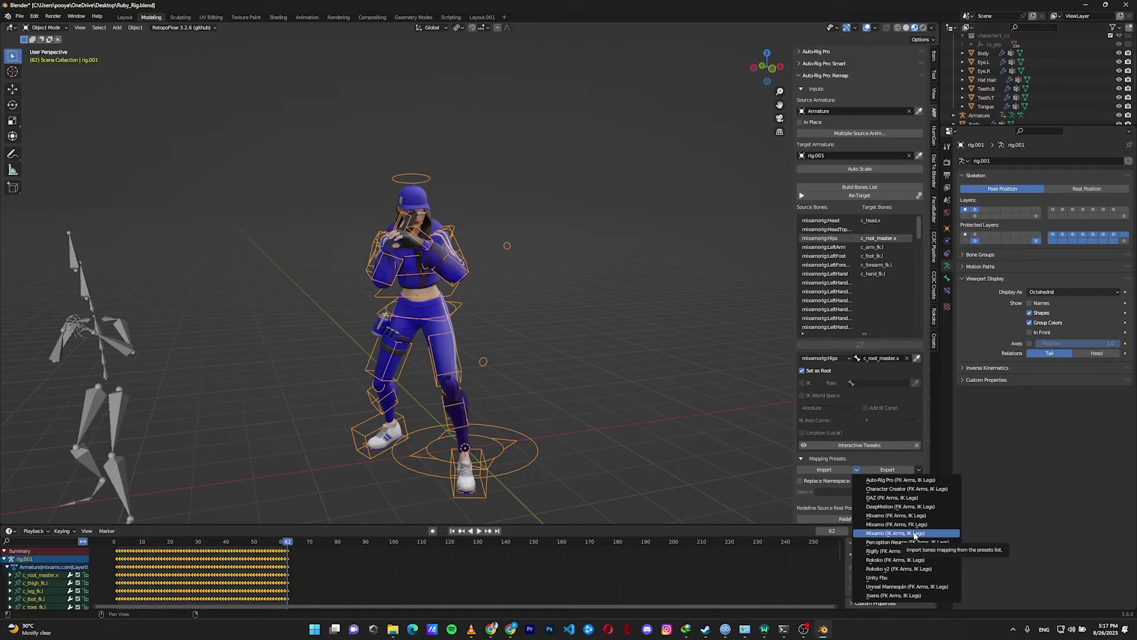
{"action": "left_click", "coordinate": [915, 534]}
{"action": "left_click", "coordinate": [902, 560]}
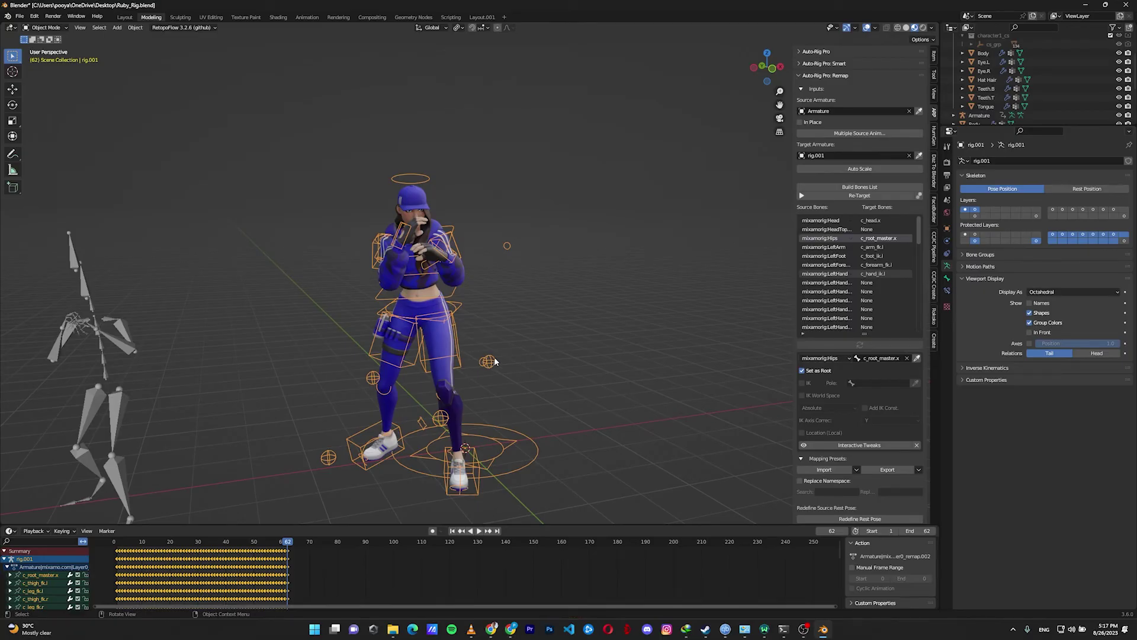
Play the animation, stop it at frame 14, and test-move the character's left foot IK control in Pose Mode without keeping the move.
{"action": "key", "text": "space"}
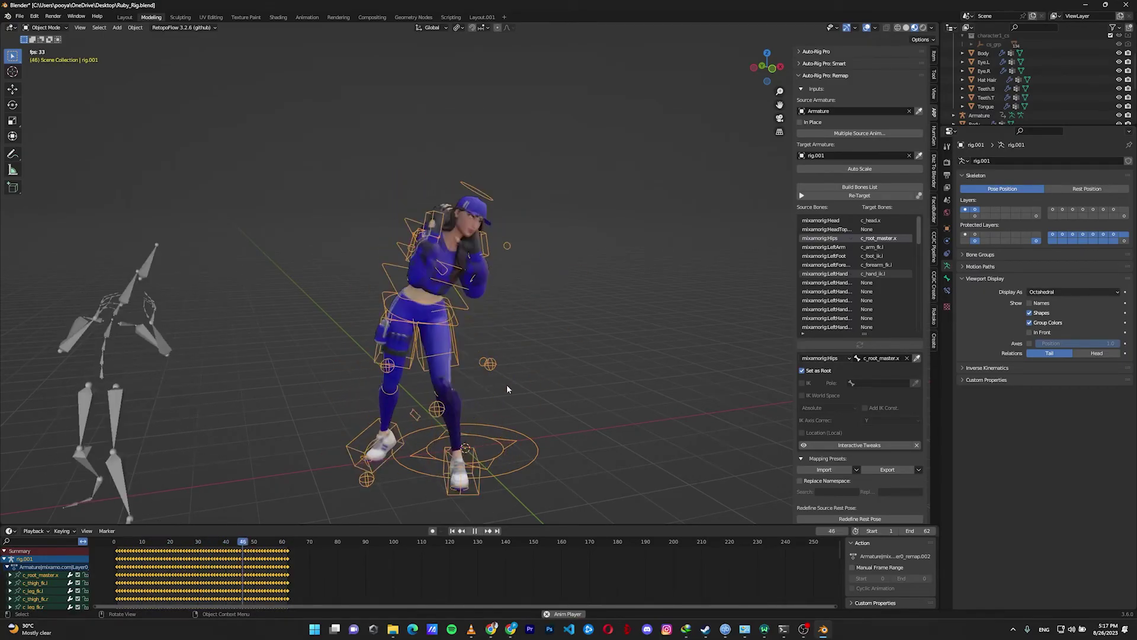
{"action": "key", "text": "space"}
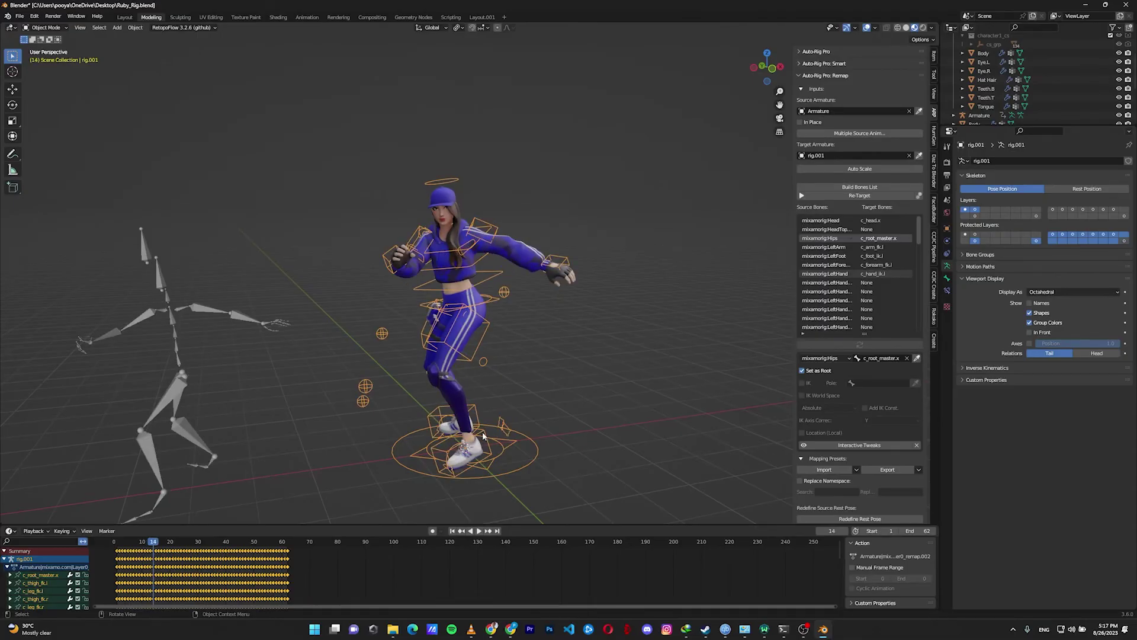
{"action": "key", "text": "ctrl+Tab"}
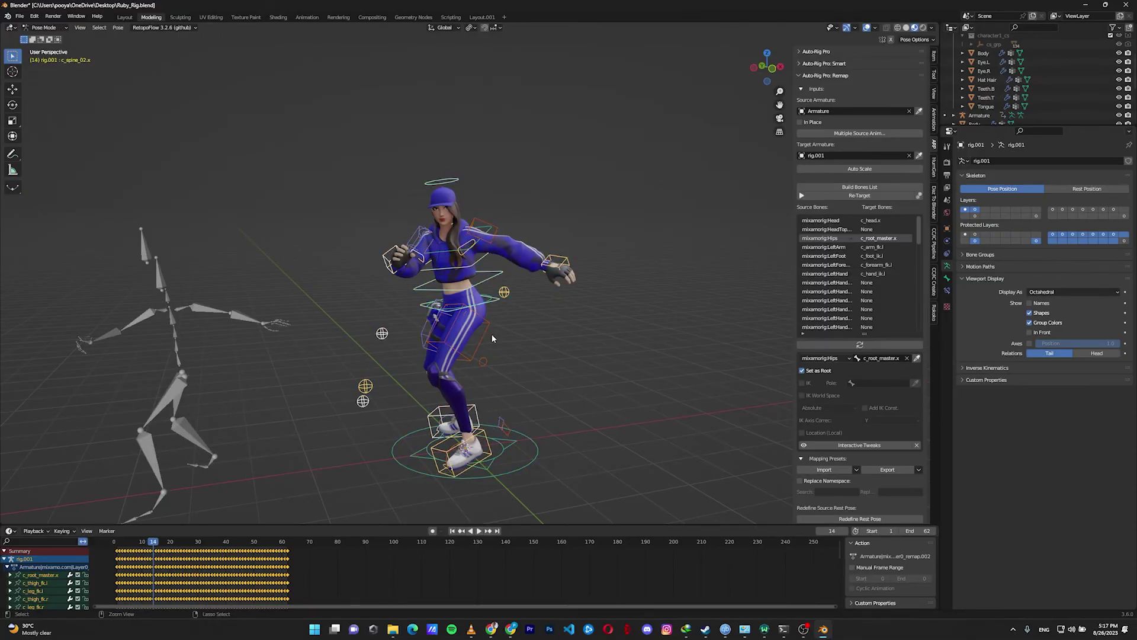
{"action": "left_click", "coordinate": [484, 433]}
{"action": "key", "text": "g"}
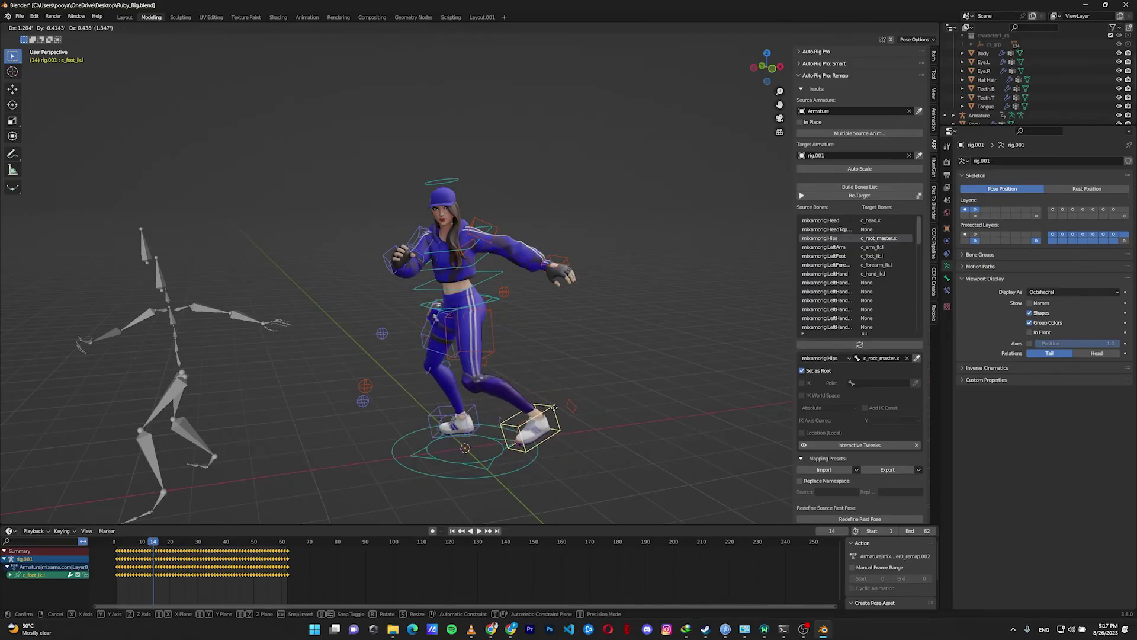
{"action": "key", "text": "Escape"}
Jump to the last frame of the animation and open the list of mapping presets available for import.
{"action": "key", "text": "shift+Right"}
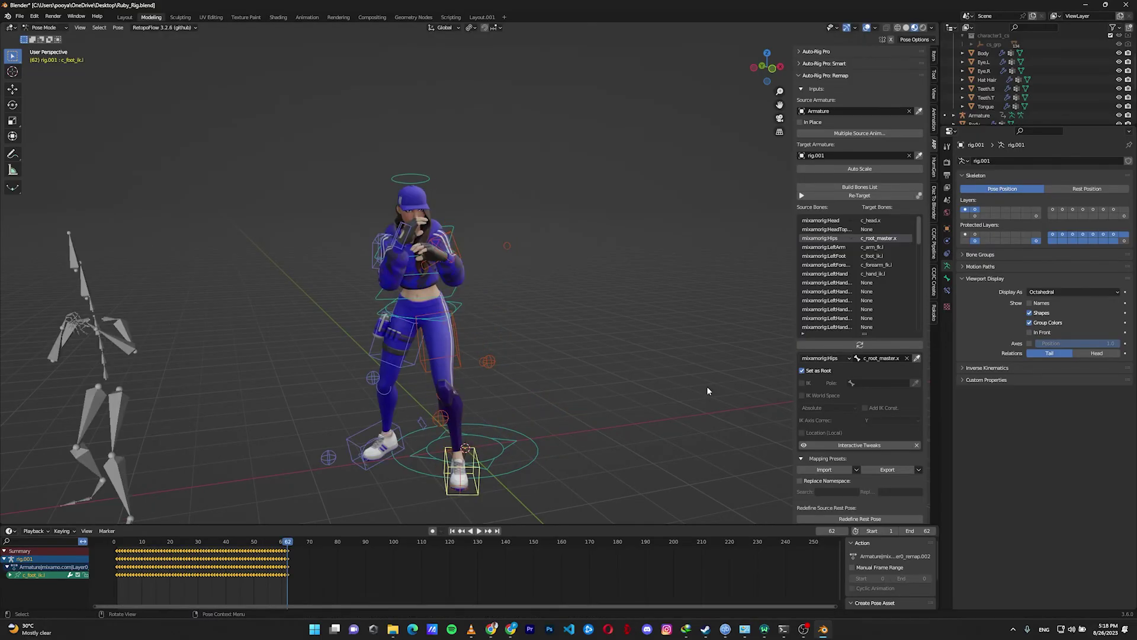
{"action": "left_click", "coordinate": [857, 469]}
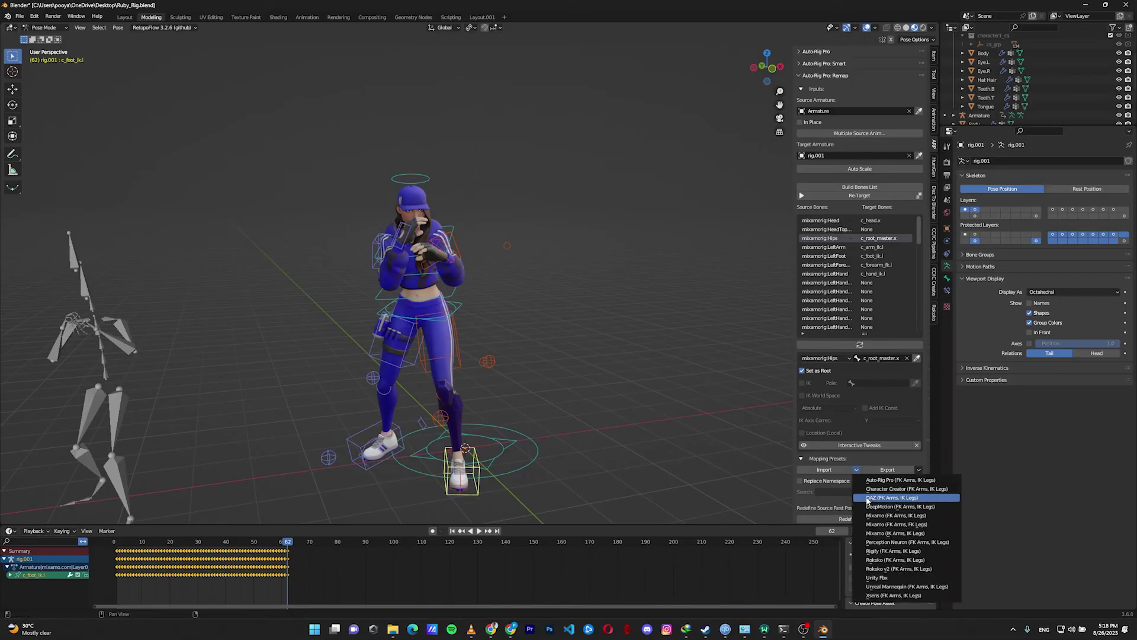